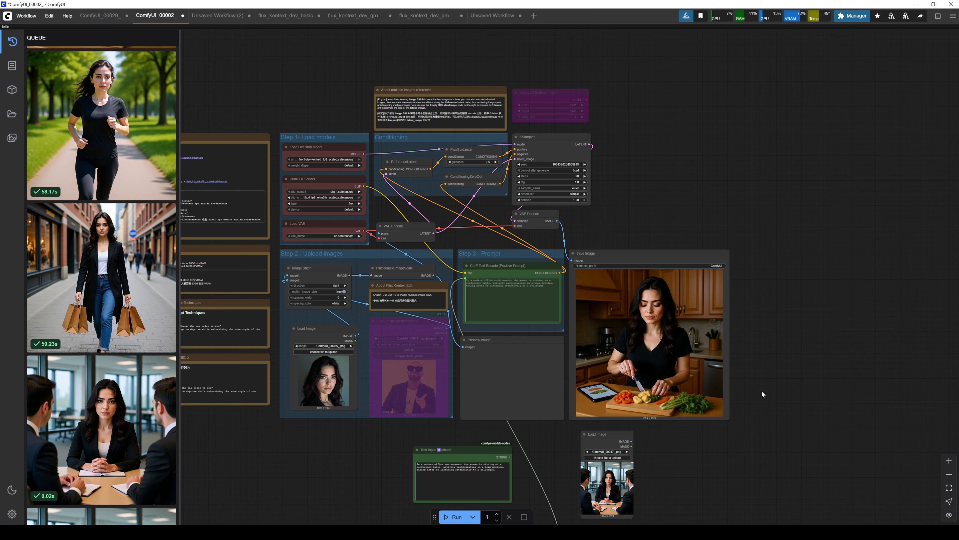
Examine the Flux Kontext workflow's model, conditioning, image upload and prompt groups, along with the generated images in the queue
drag(357, 480, 423, 373)
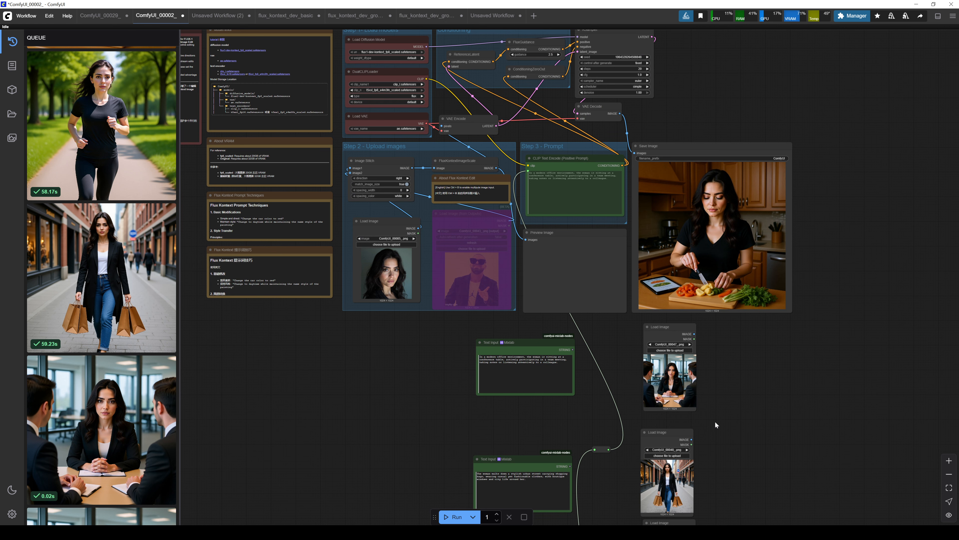
drag(369, 363, 383, 412)
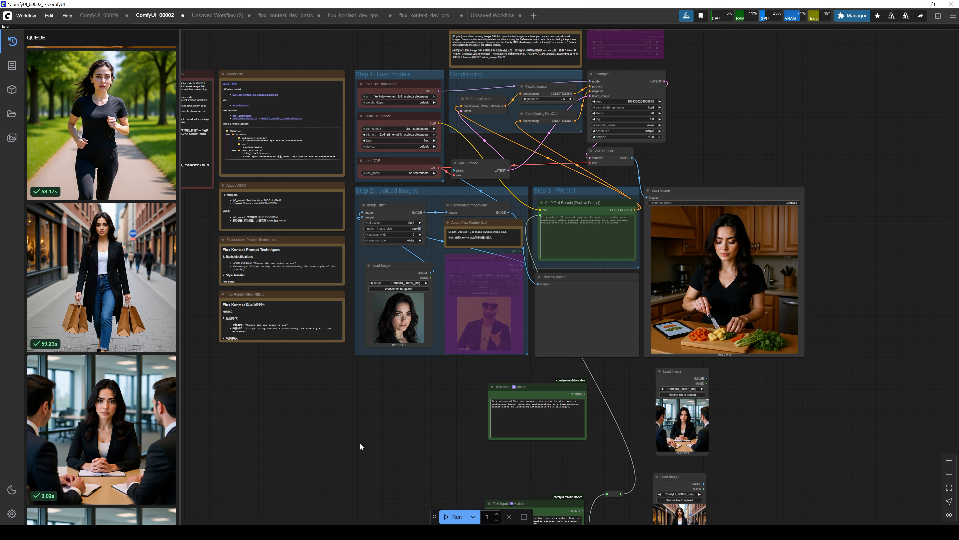
drag(350, 452, 387, 454)
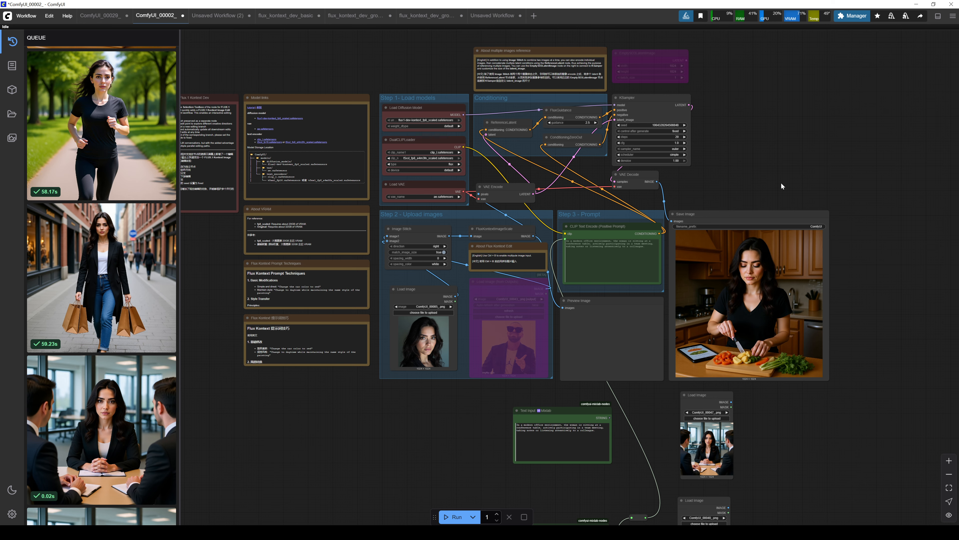
scroll(782, 186, up, 4)
scroll(454, 397, down, 3)
drag(507, 461, 611, 414)
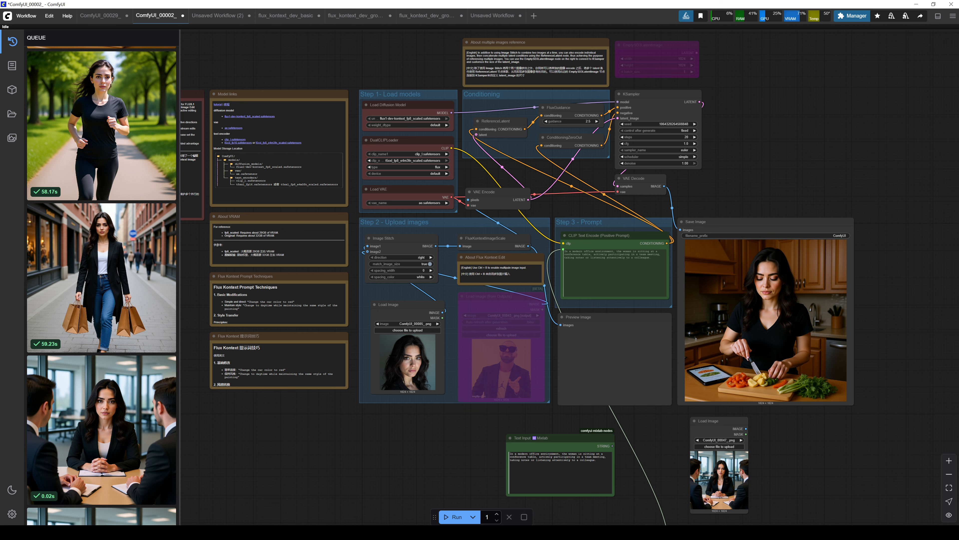
scroll(92, 160, down, 3)
scroll(91, 160, up, 4)
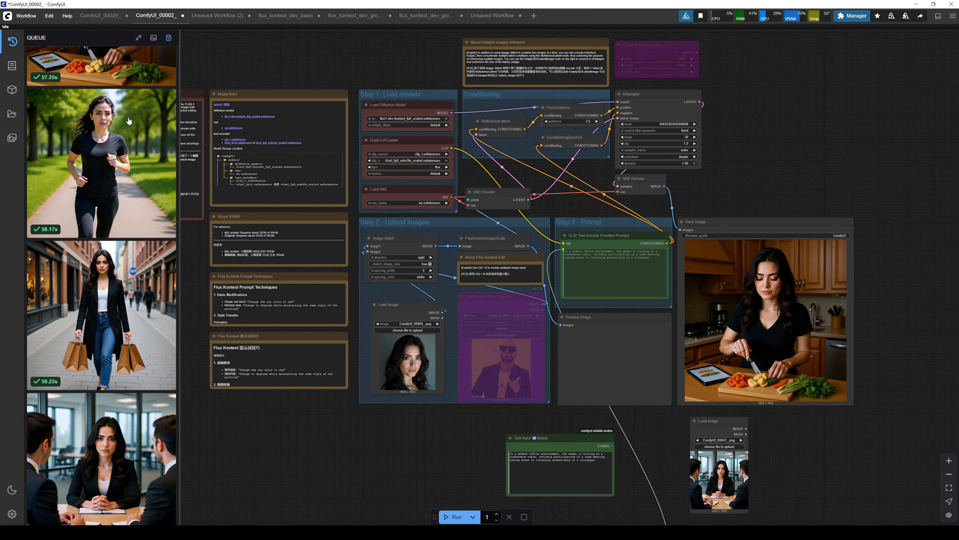
scroll(789, 382, up, 2)
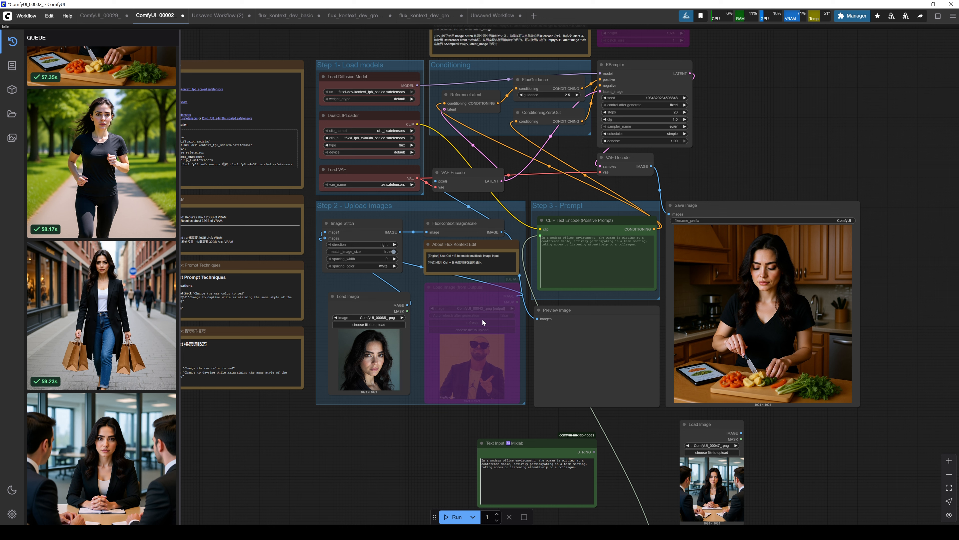
Read the text prompts for the office, urban street, park jogging and kitchen scenes below the main workflow
scroll(358, 470, down, 8)
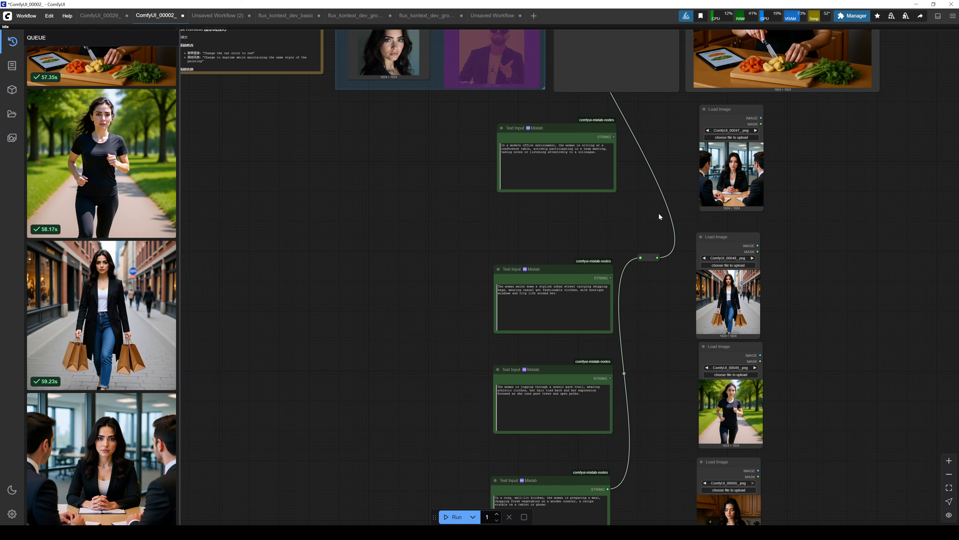
scroll(661, 214, down, 3)
scroll(613, 366, down, 3)
scroll(503, 210, up, 6)
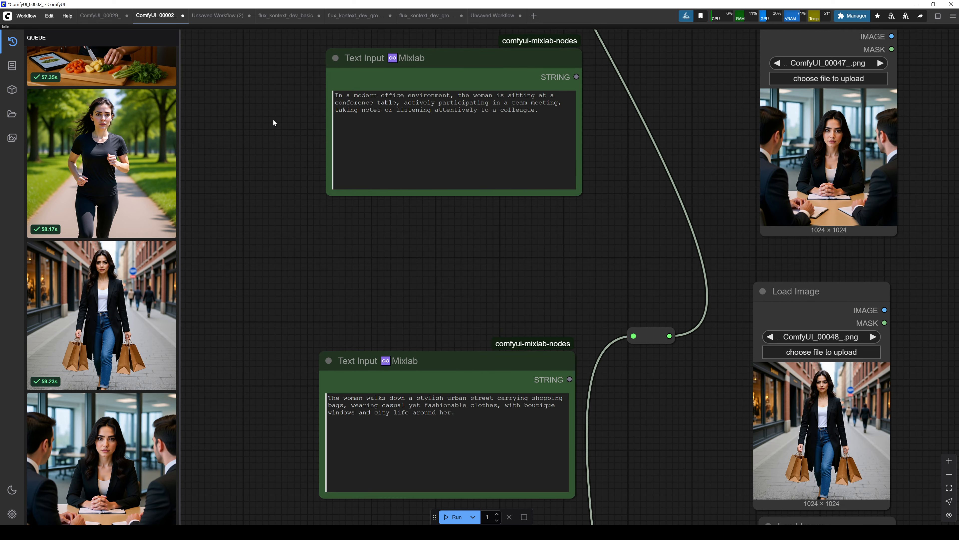
click(453, 144)
key(ctrl+a)
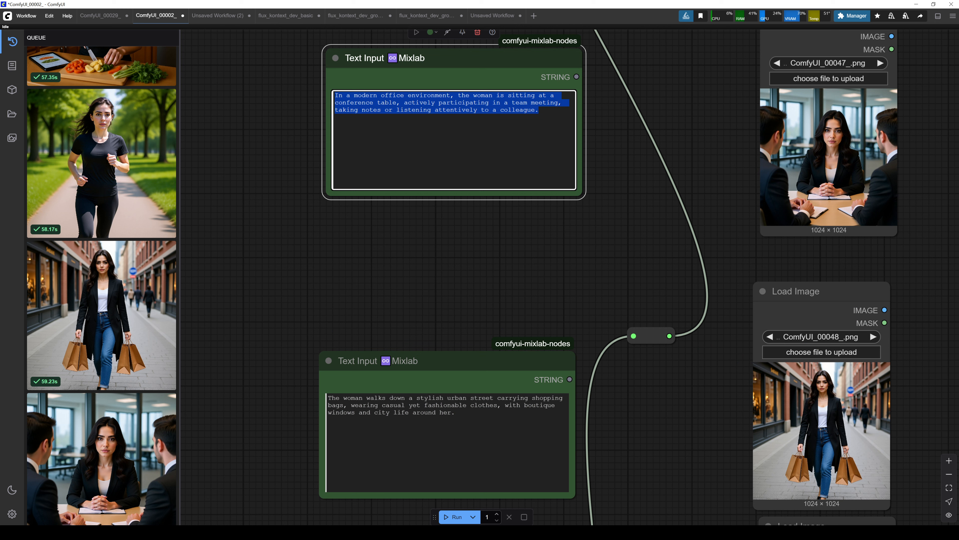
scroll(491, 298, down, 10)
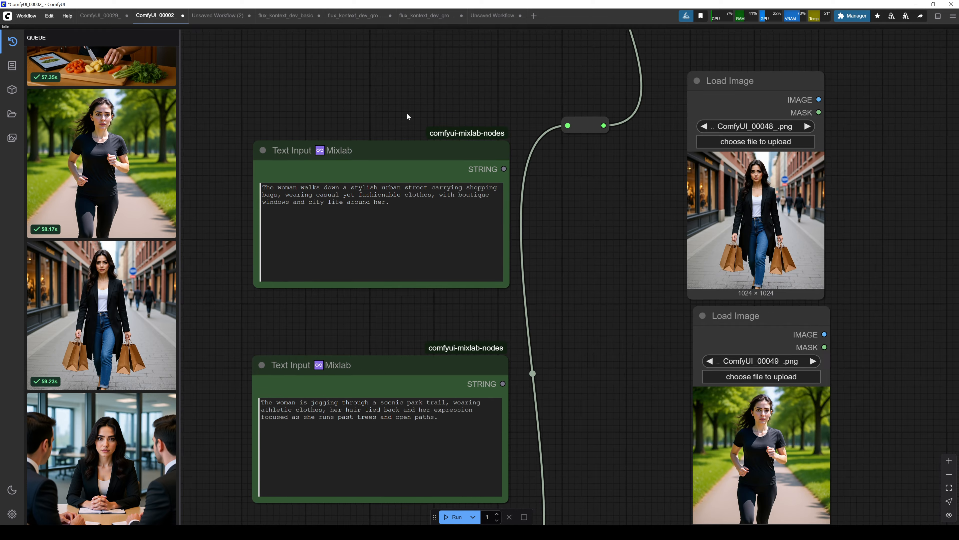
scroll(589, 336, up, 10)
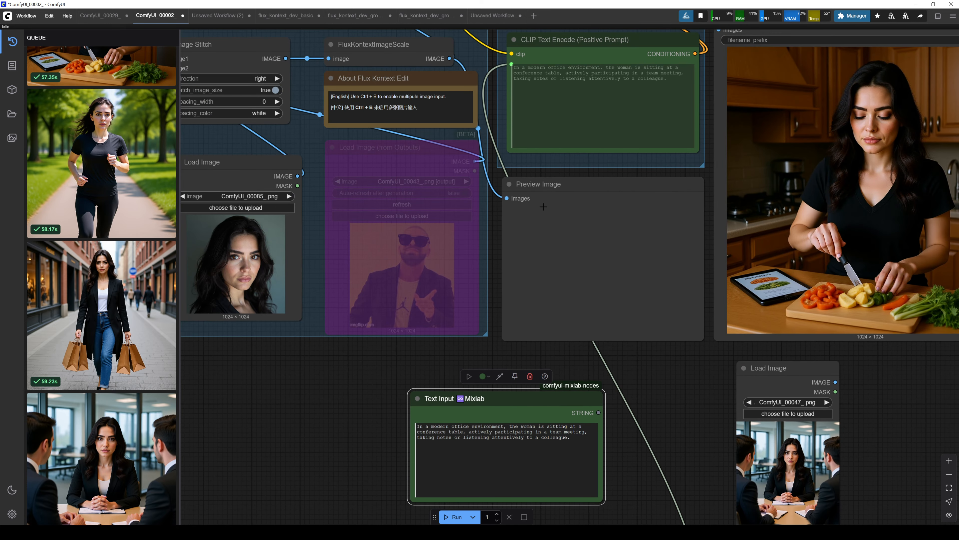
scroll(518, 59, down, 5)
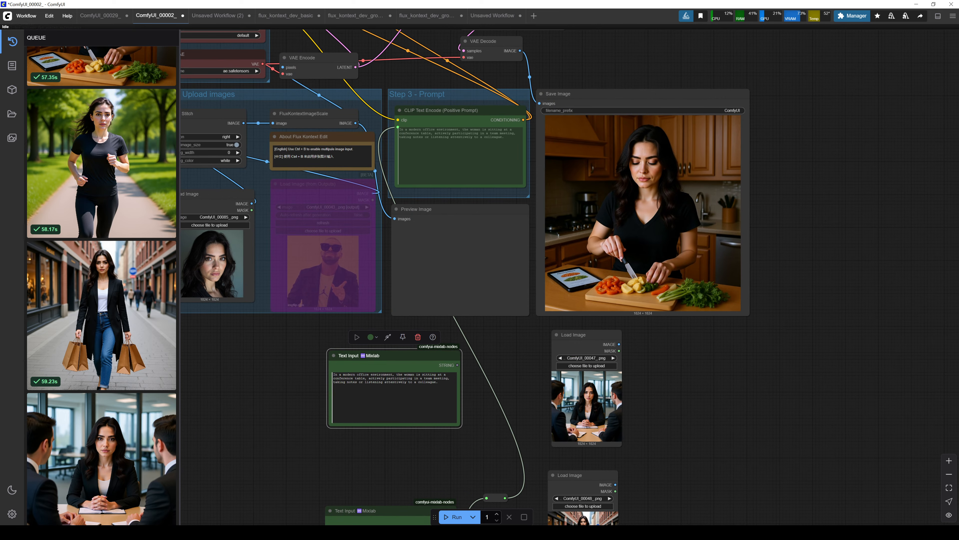
scroll(476, 246, down, 5)
Inspect the generated images ComfyUI_00047_.png to ComfyUI_00050_.png and compare them with their matching text prompts
scroll(475, 246, up, 8)
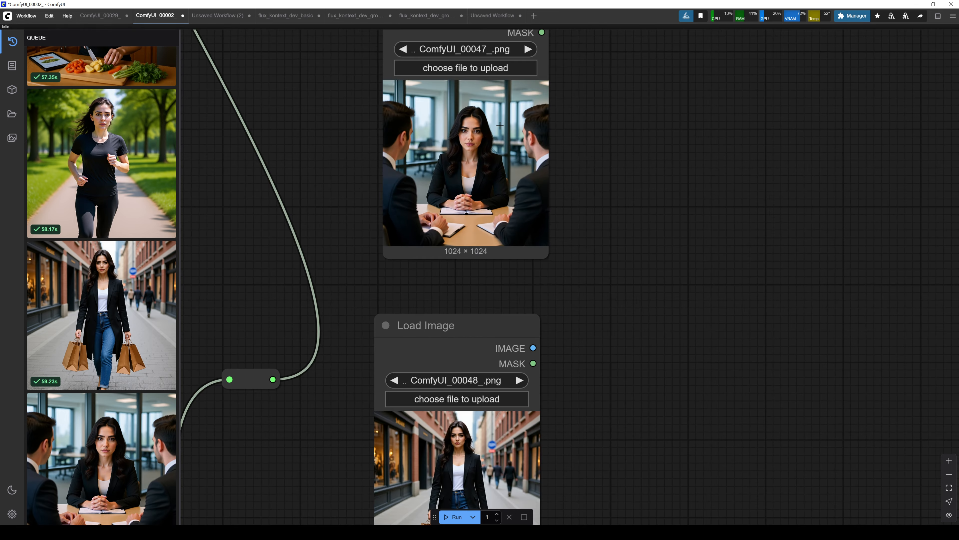
scroll(570, 337, down, 5)
scroll(605, 347, up, 4)
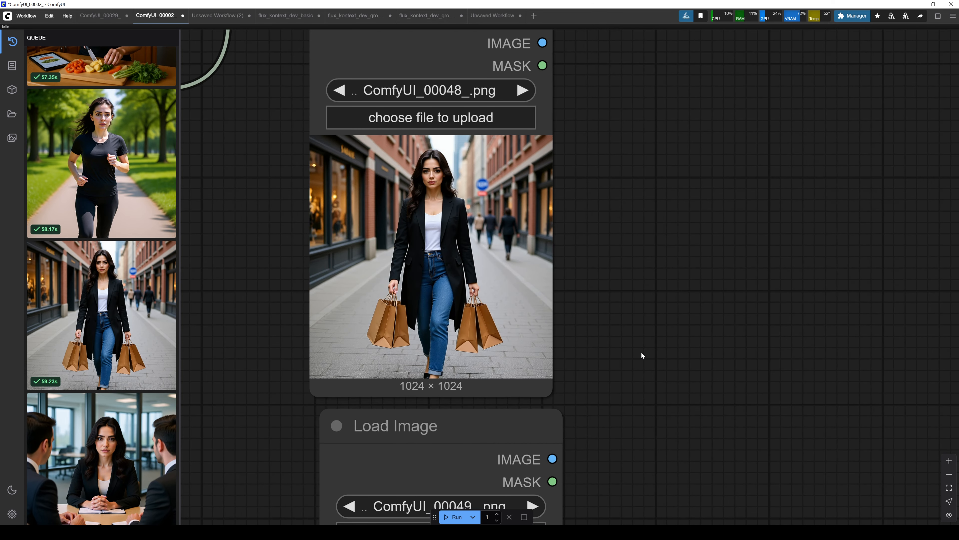
scroll(675, 281, down, 3)
scroll(674, 396, down, 11)
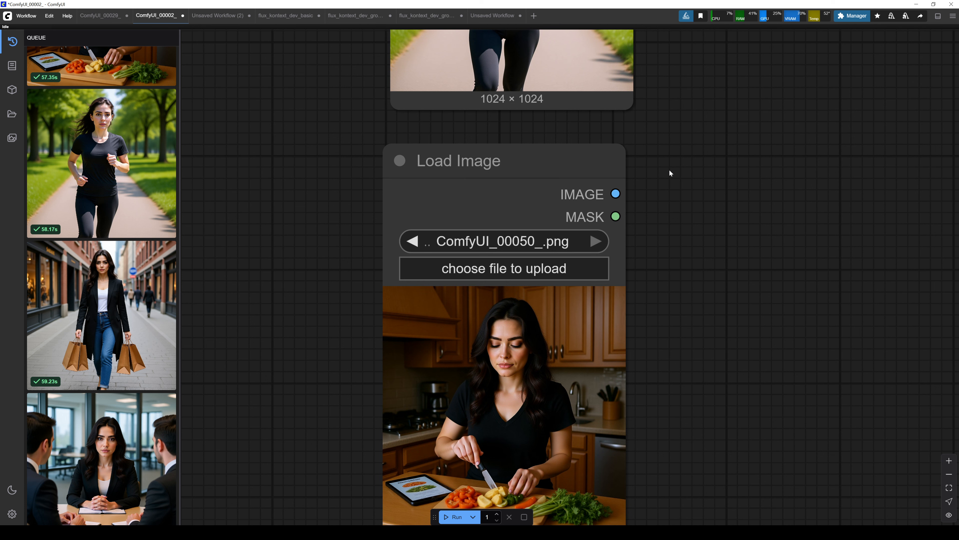
scroll(679, 291, down, 3)
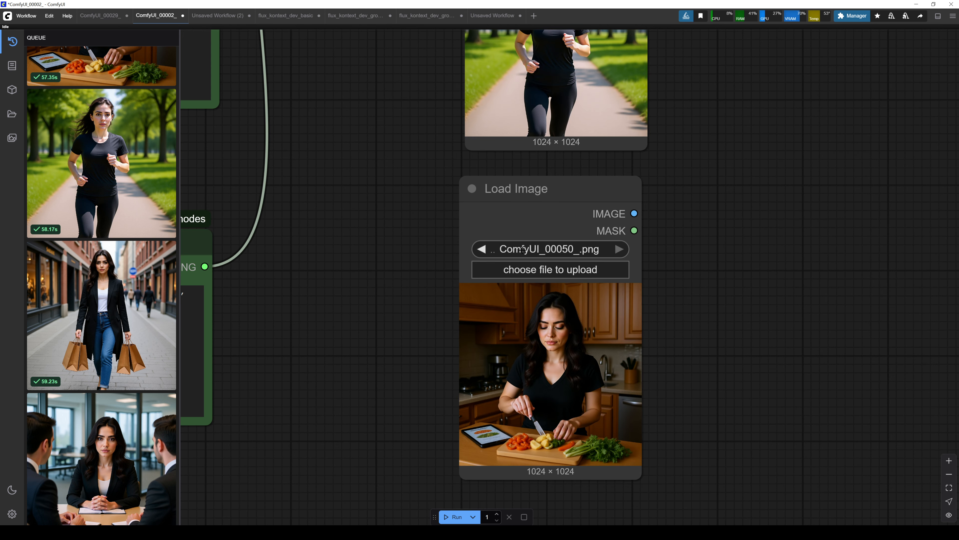
scroll(412, 365, down, 4)
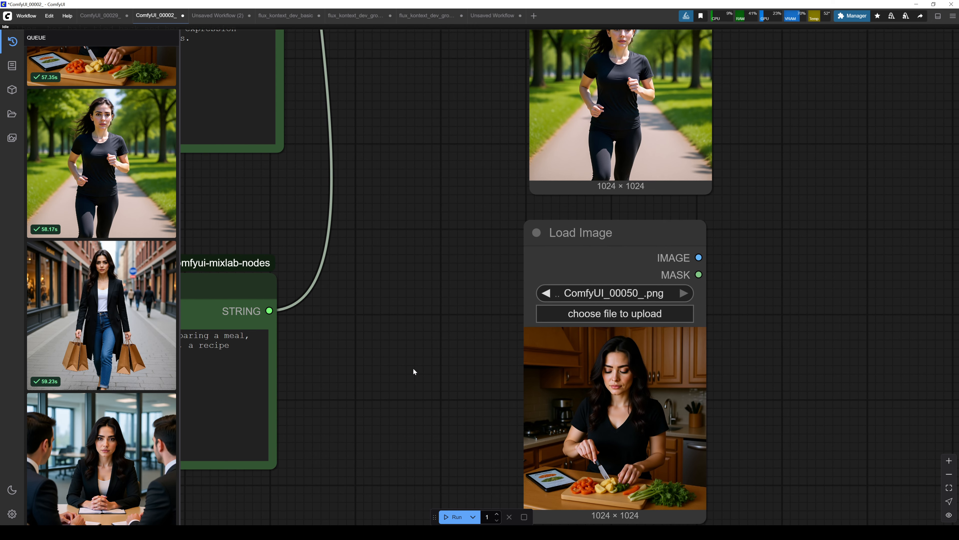
drag(435, 262, 476, 299)
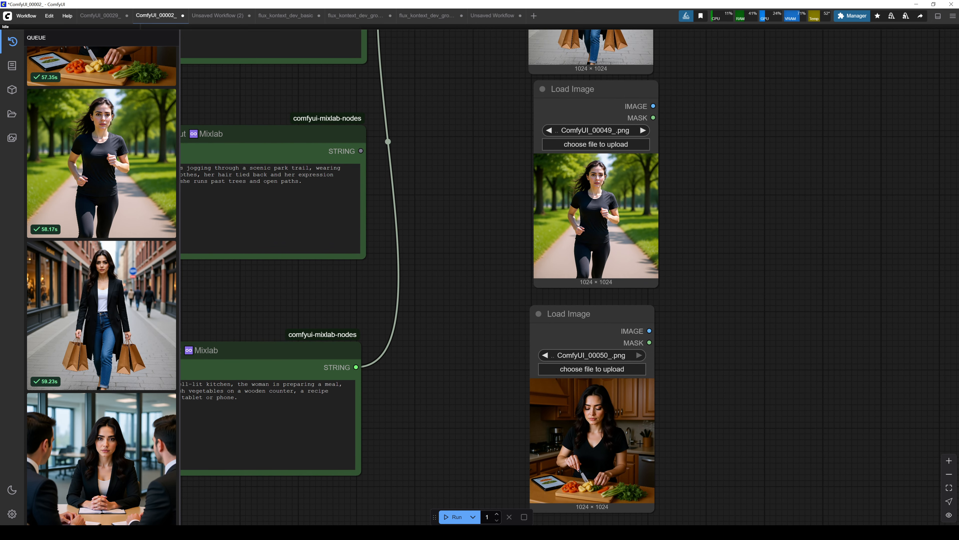
drag(413, 217, 572, 328)
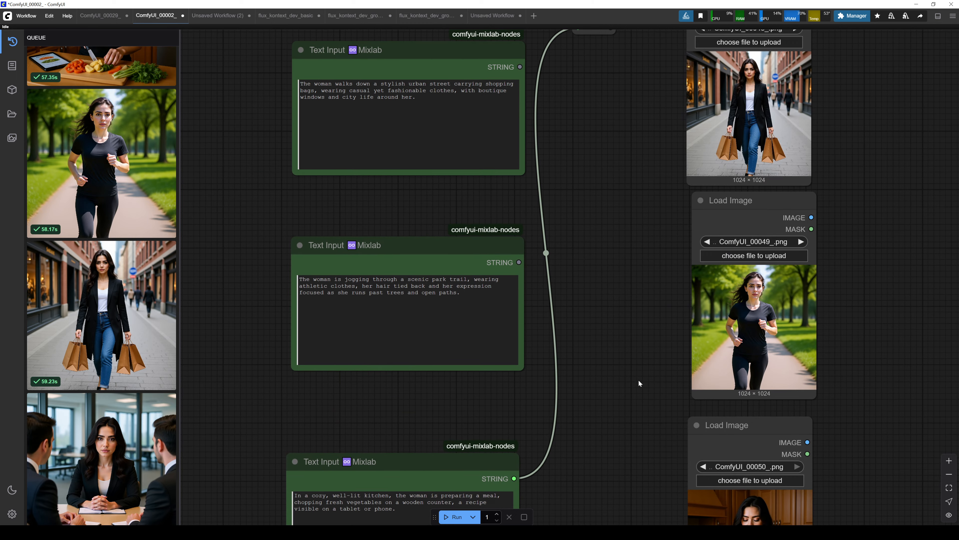
drag(500, 292, 357, 139)
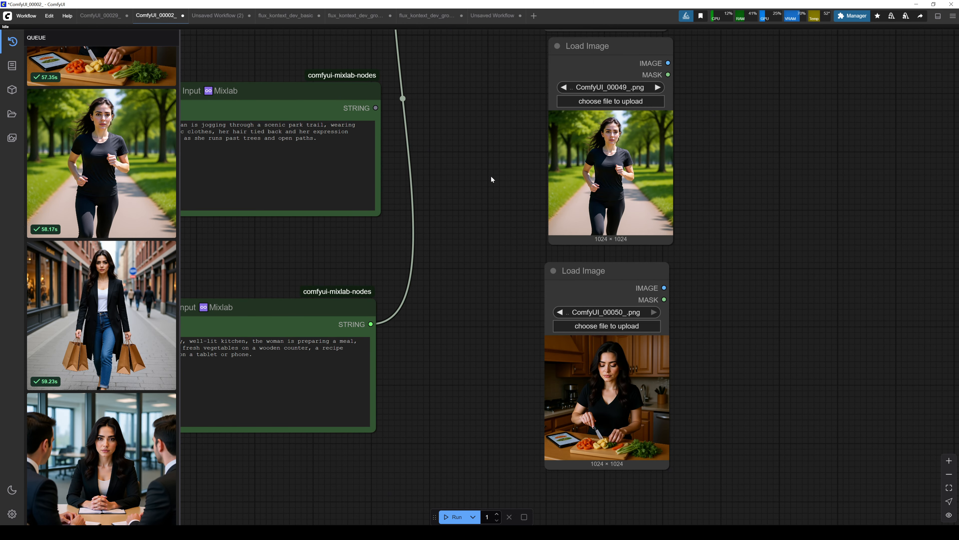
drag(491, 179, 498, 219)
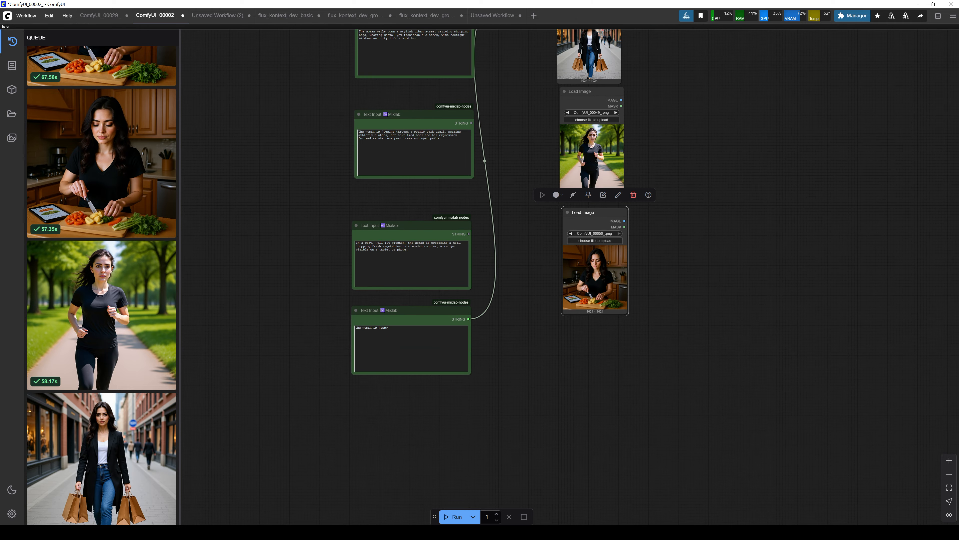
Duplicate the kitchen scene's Load Image node below the original and set the copy's image to ComfyUI_00051_.png
scroll(477, 223, up, 4)
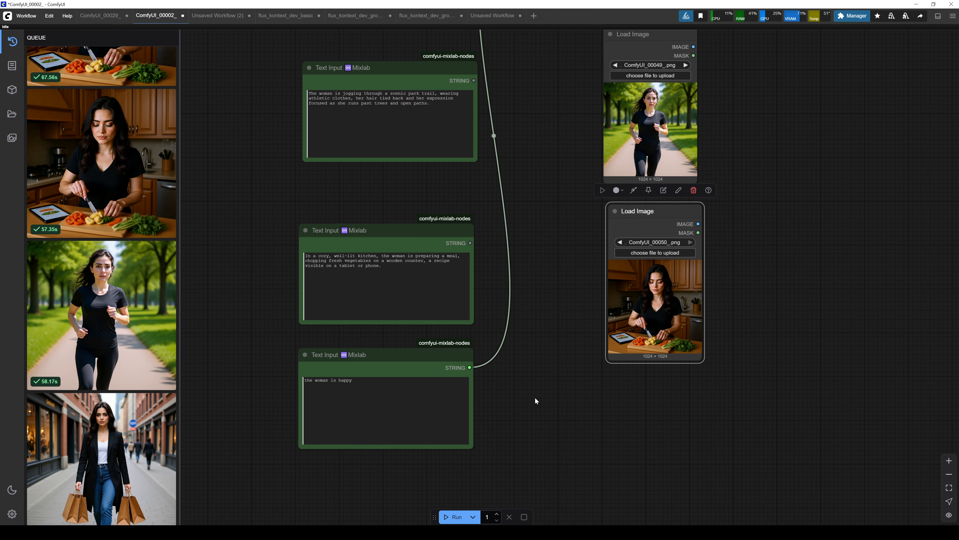
scroll(496, 355, right, 2)
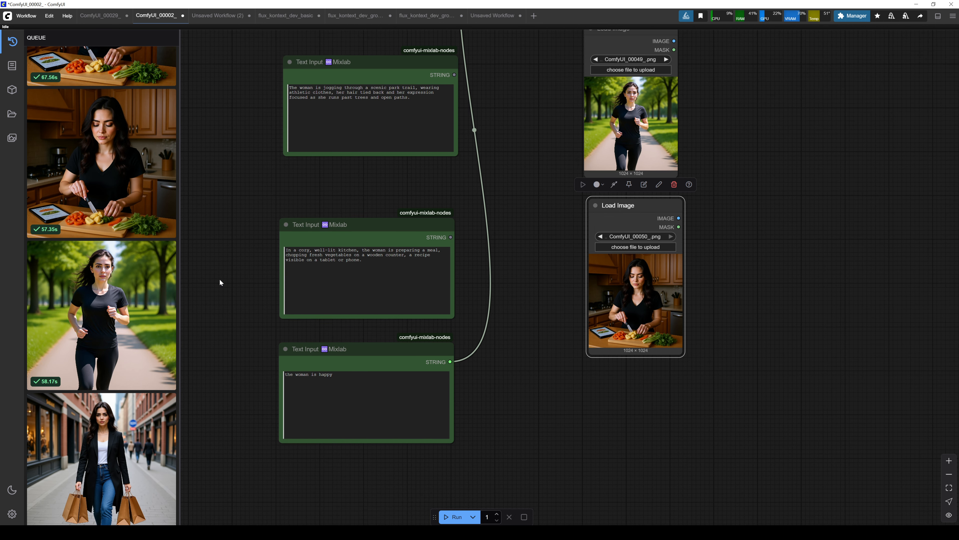
scroll(365, 262, up, 3)
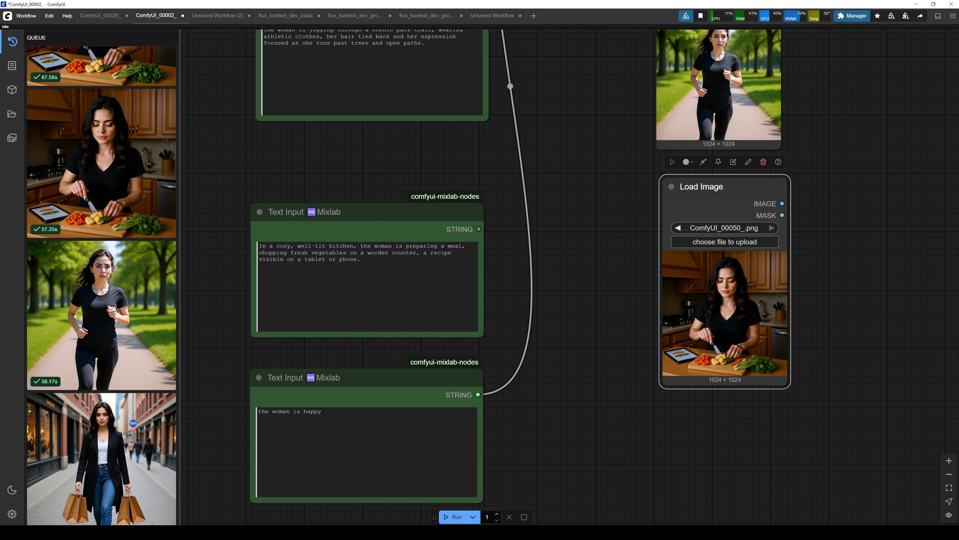
scroll(627, 342, down, 8)
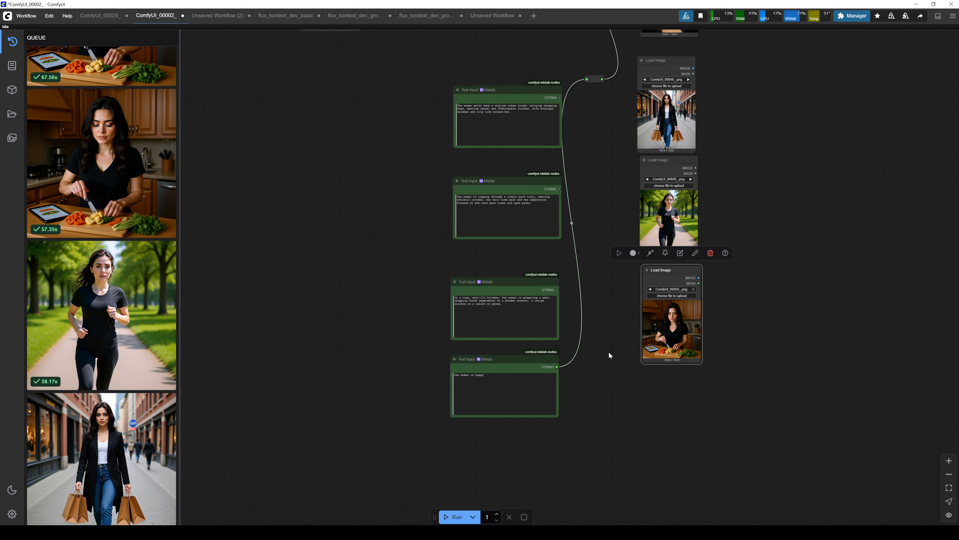
key(ctrl+c)
key(ctrl+v)
scroll(132, 126, up, 3)
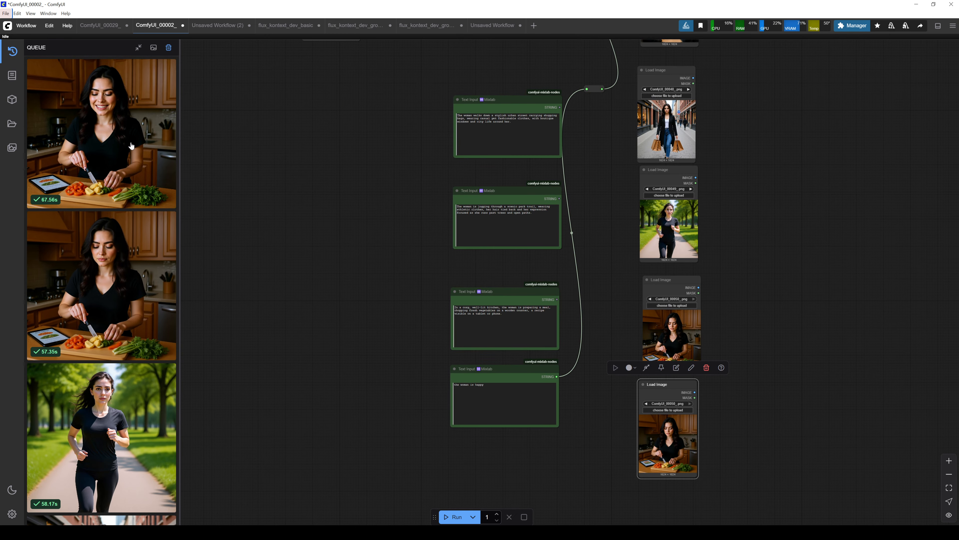
click(690, 393)
scroll(668, 429, up, 6)
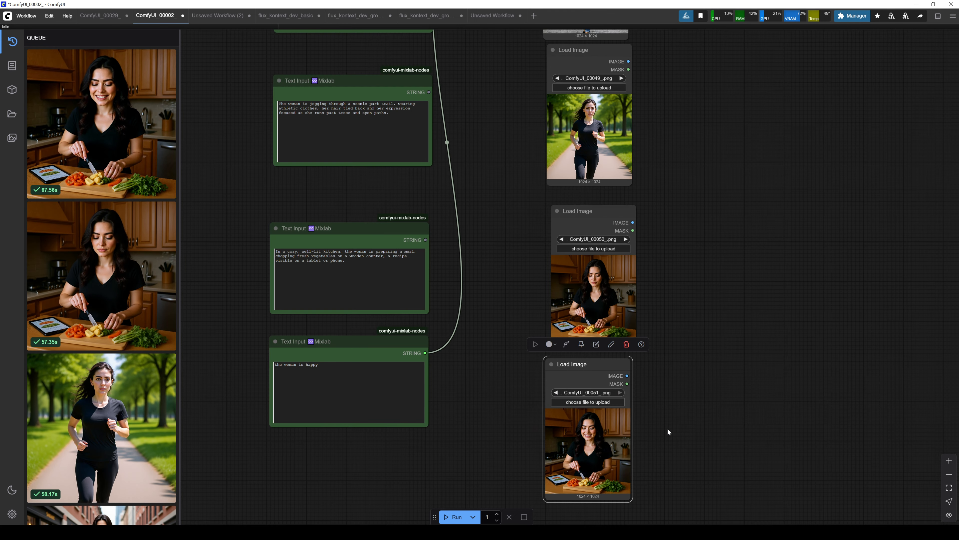
Compare the image made with the prompt "the woman is happy" with the original kitchen image above it
drag(467, 380, 406, 297)
scroll(503, 155, up, 3)
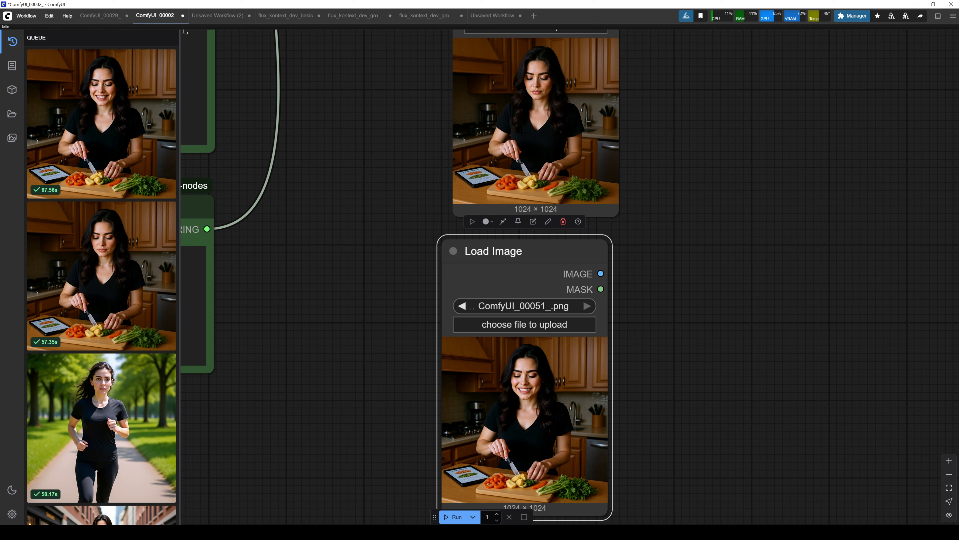
scroll(506, 153, down, 2)
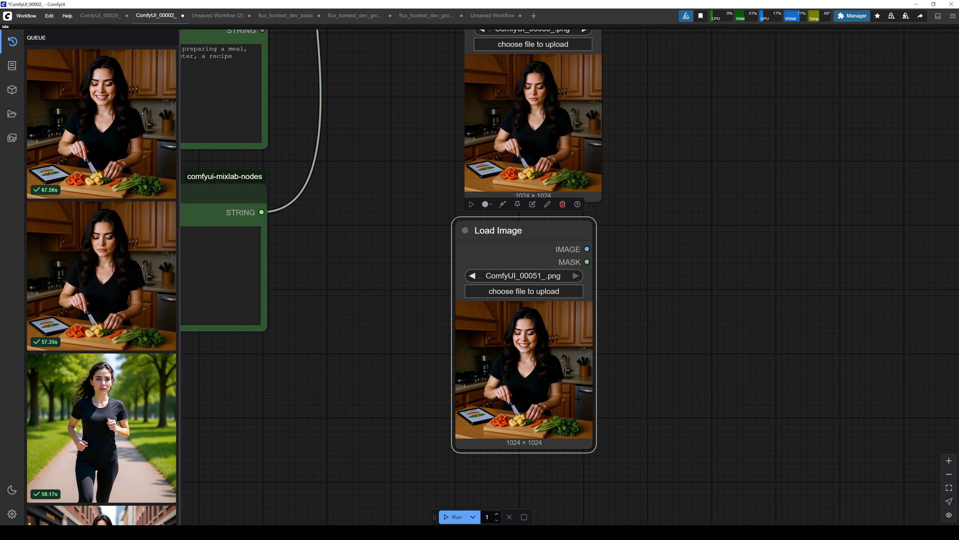
scroll(555, 318, down, 2)
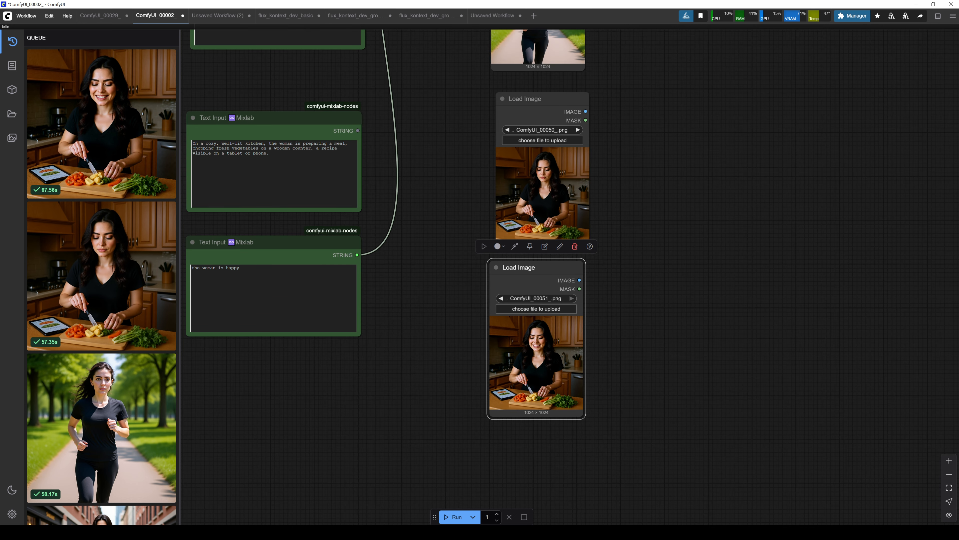
scroll(454, 308, down, 3)
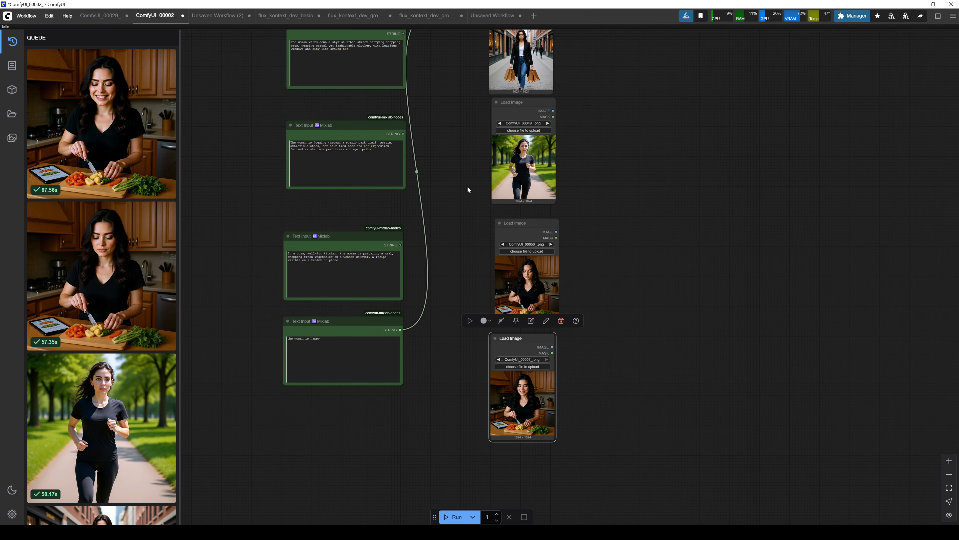
Review the Step 2 upload group and how the portrait and kitchen Load Image nodes relate to Image Stitch
drag(468, 189, 490, 454)
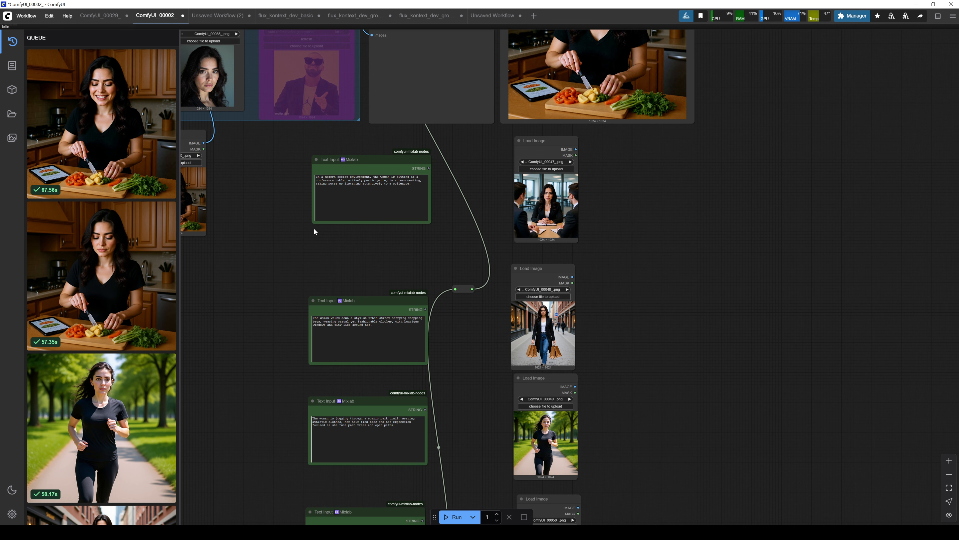
drag(313, 227, 355, 322)
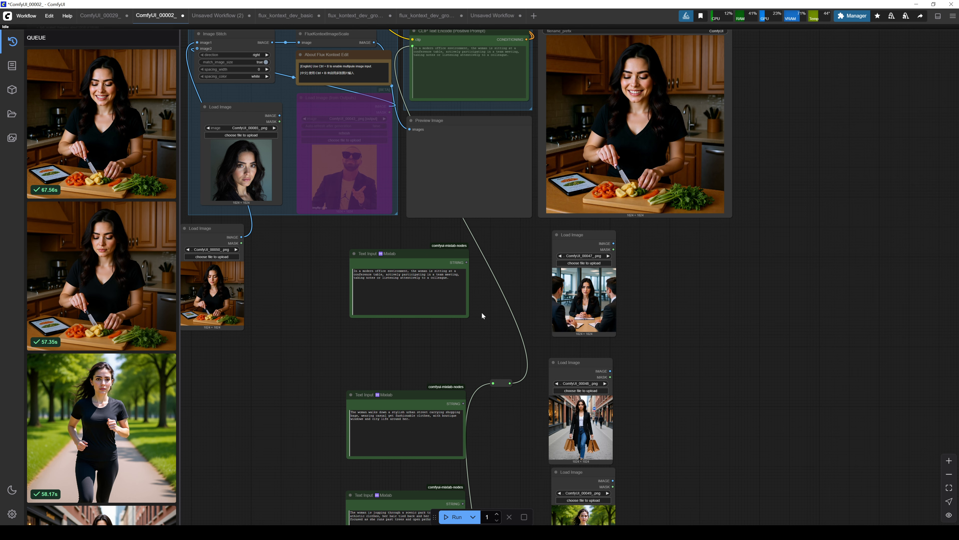
scroll(281, 340, down, 5)
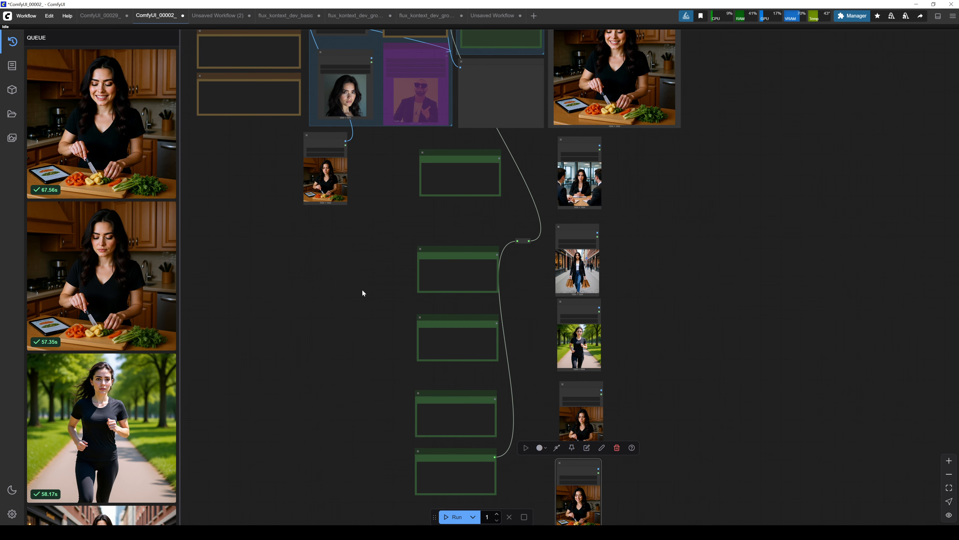
scroll(713, 314, up, 5)
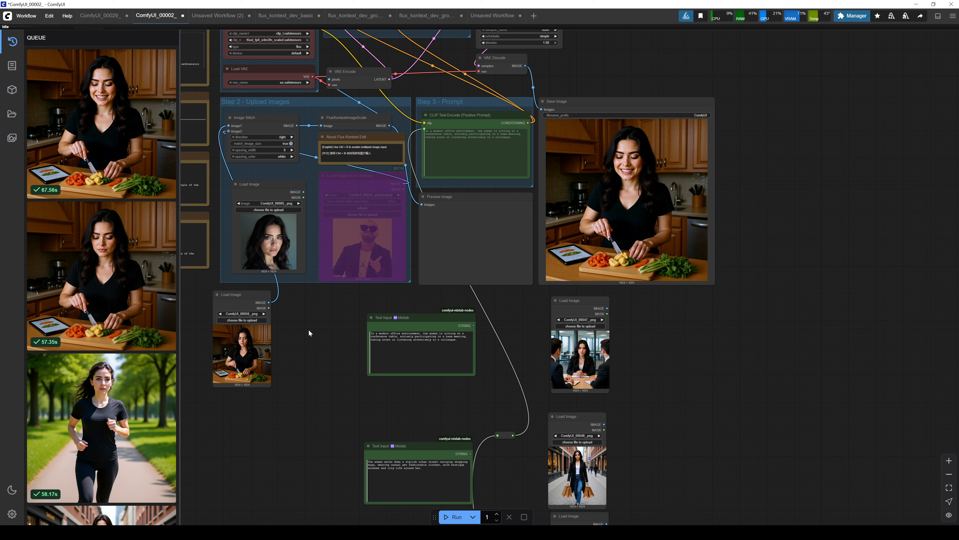
scroll(264, 286, up, 3)
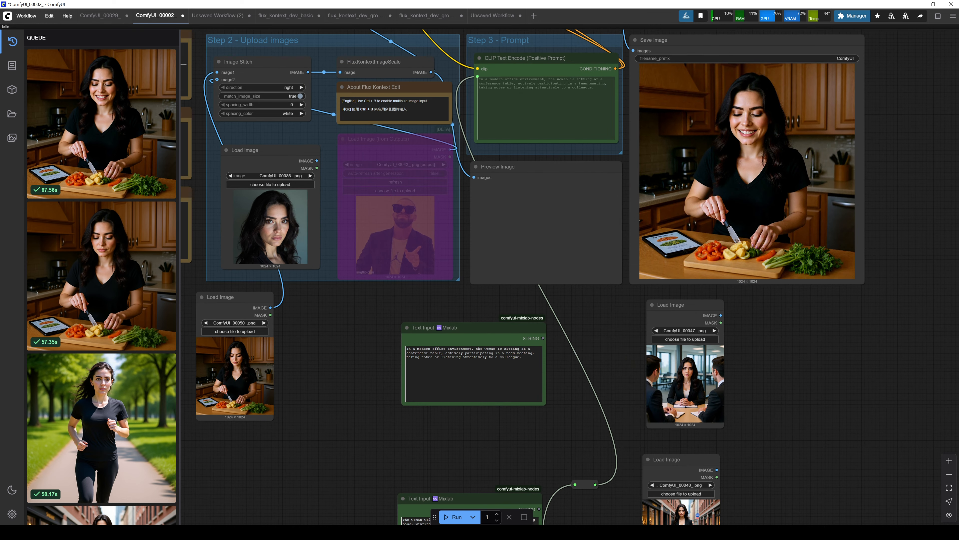
scroll(258, 247, up, 5)
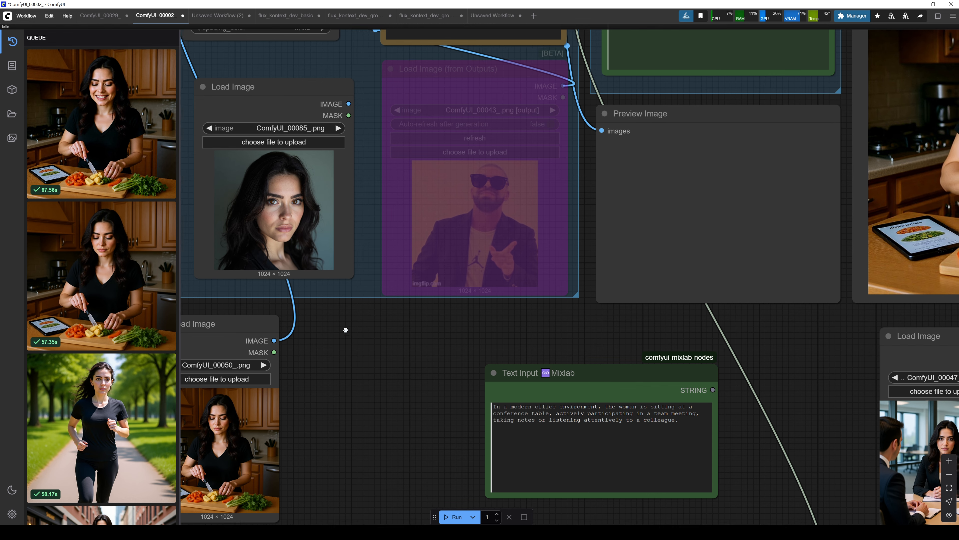
scroll(319, 289, down, 5)
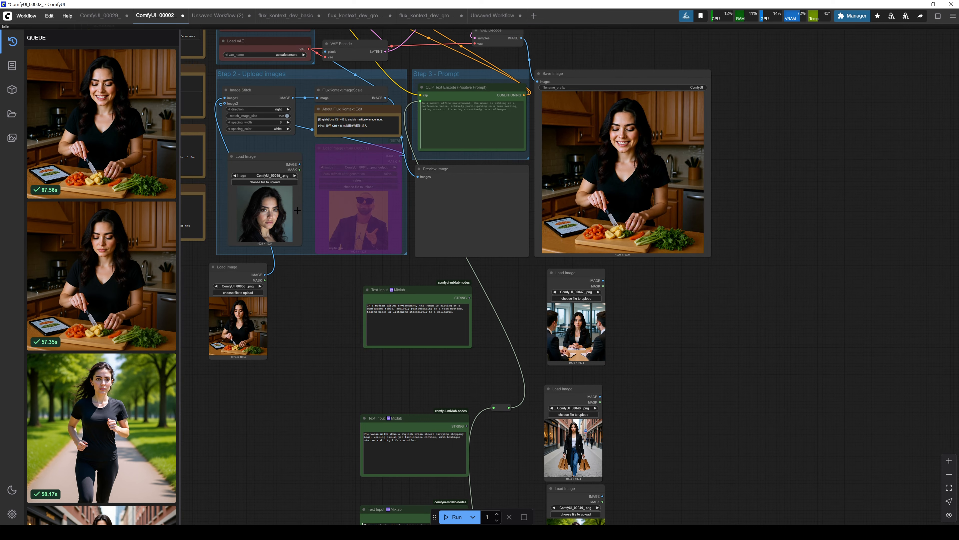
scroll(269, 216, up, 5)
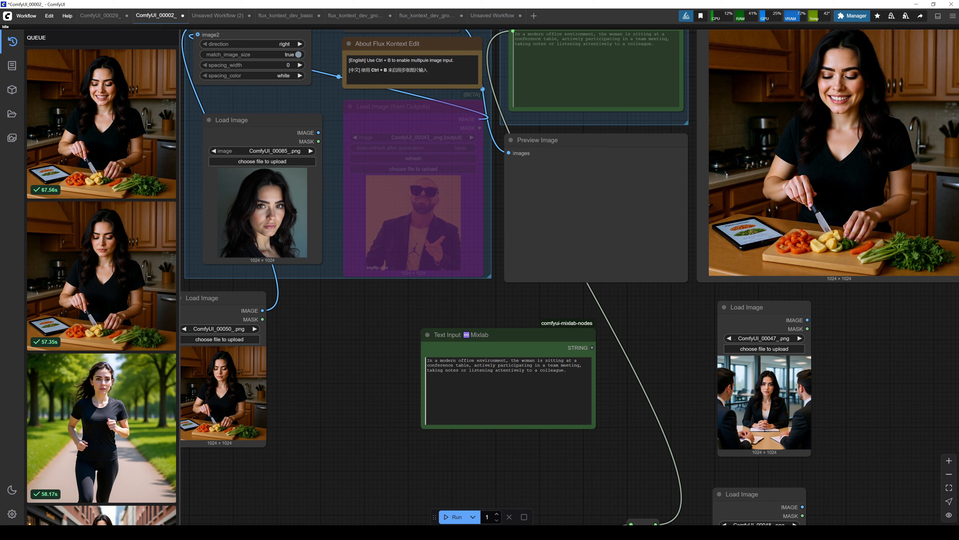